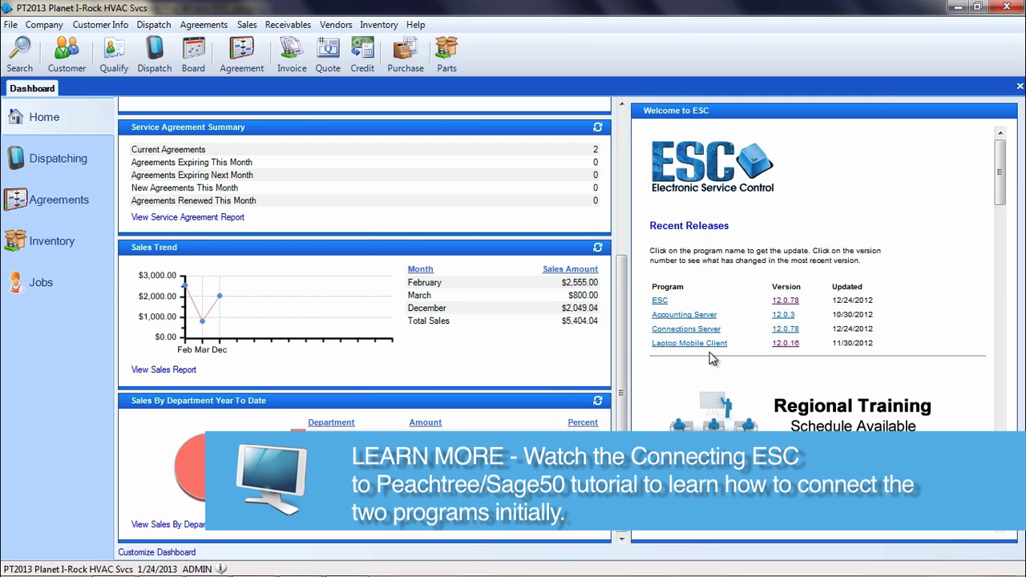
Start the Peachtree Connection Wizard, verify the Accounting Server name, and connect to PT 2012 - Planet I-Rock HVAC Svcs
left_click(10, 25)
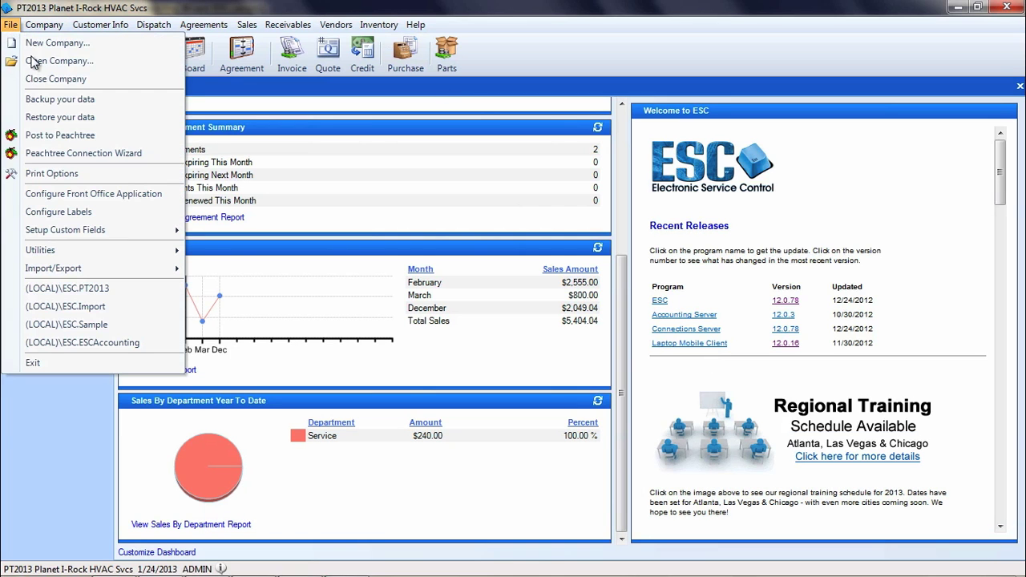
left_click(54, 154)
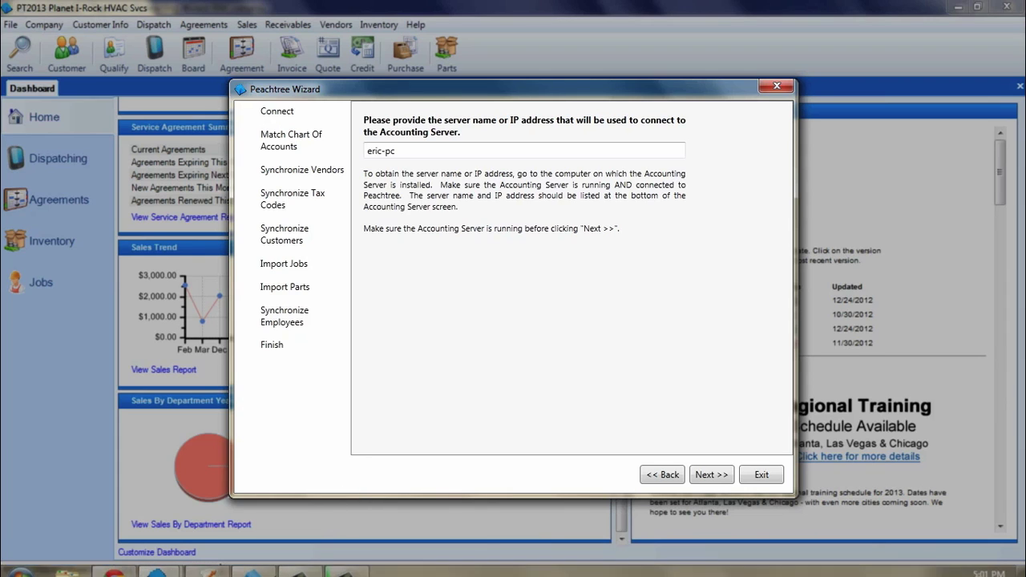
left_click(264, 564)
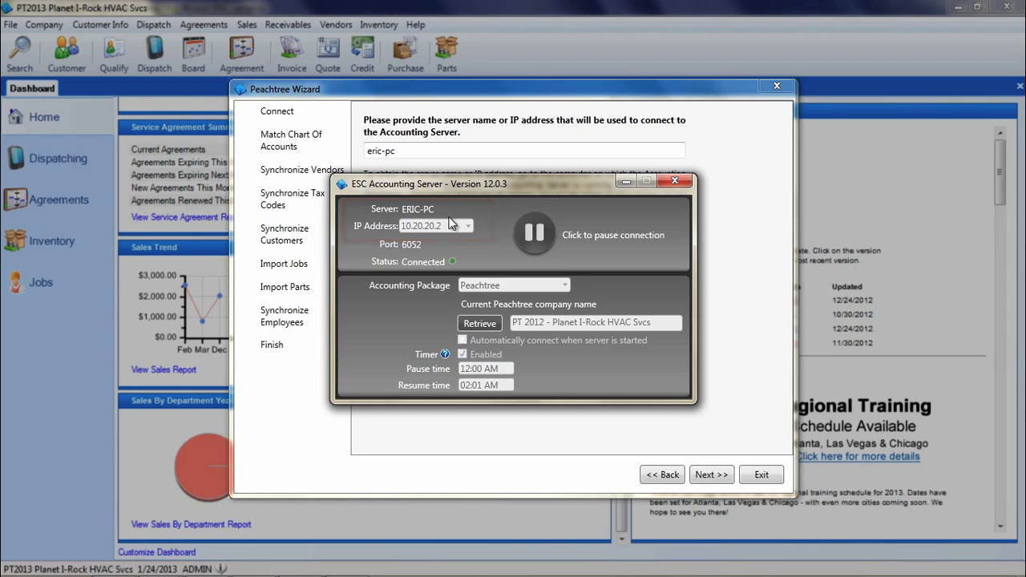
left_click(512, 150)
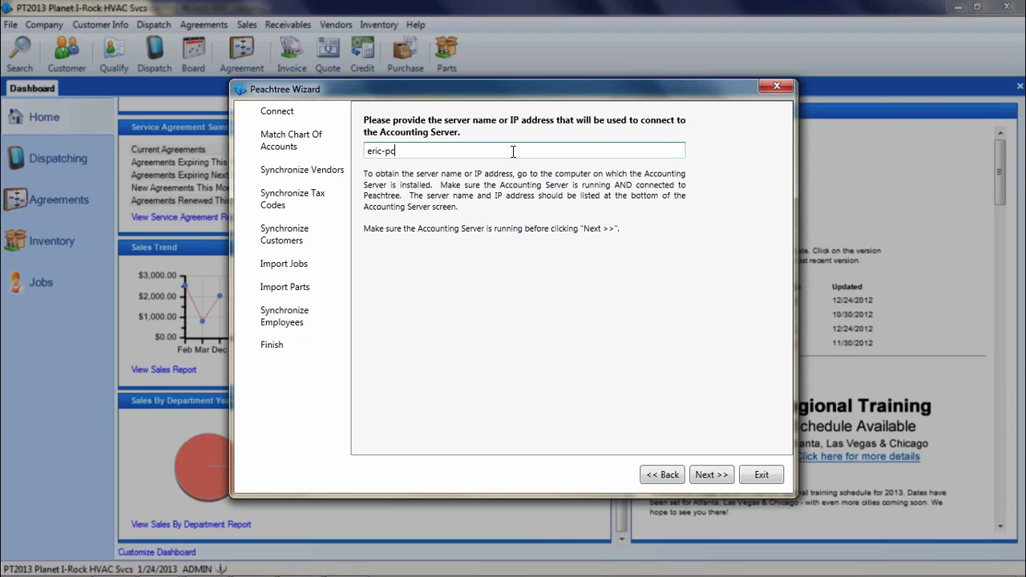
left_click(711, 472)
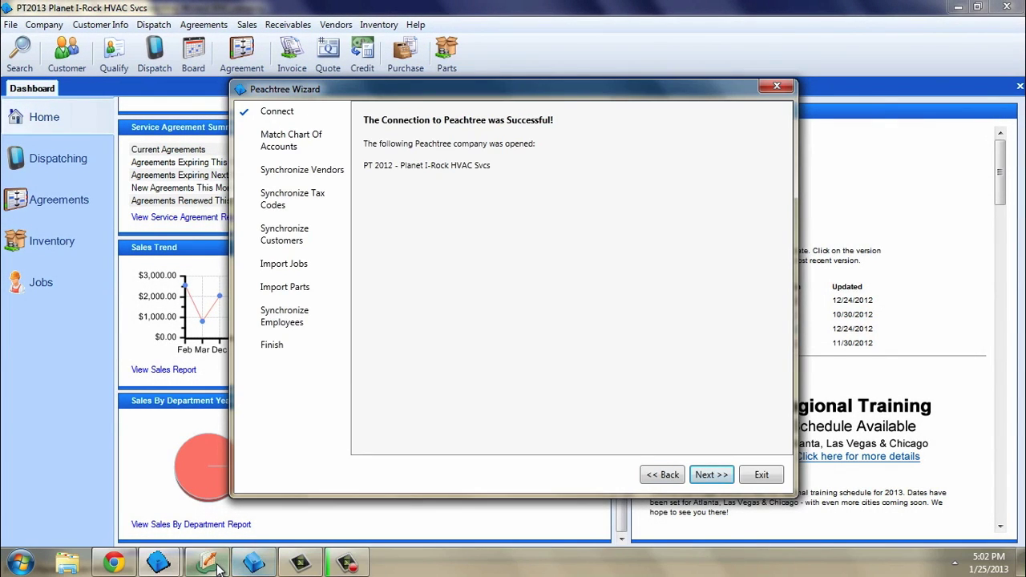
In Sage 50, give Non-stock items default GL accounts 4000 sales, 6000 inventory, 5000 cost of sales
left_click(215, 564)
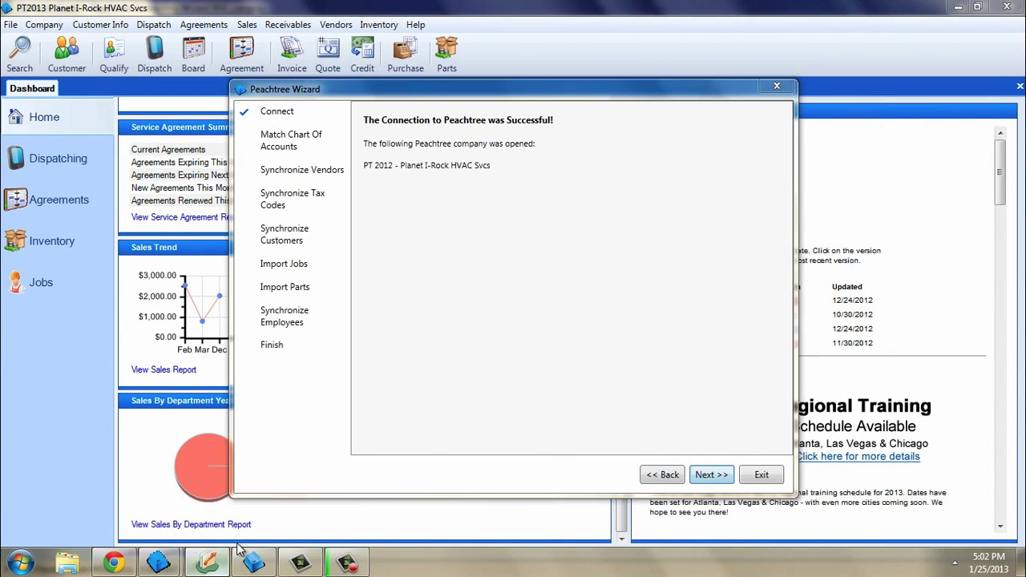
left_click(227, 26)
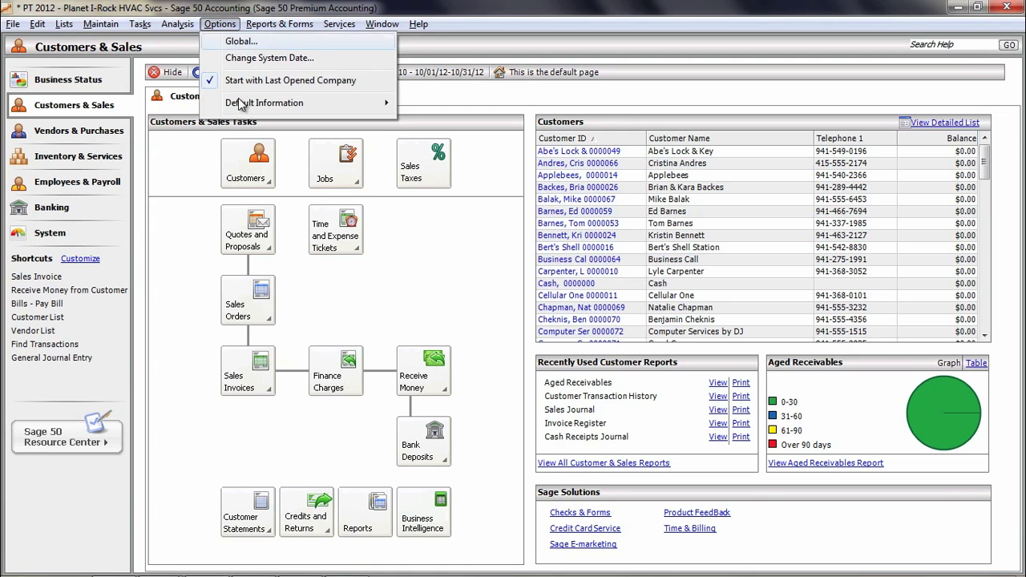
mouse_move(302, 103)
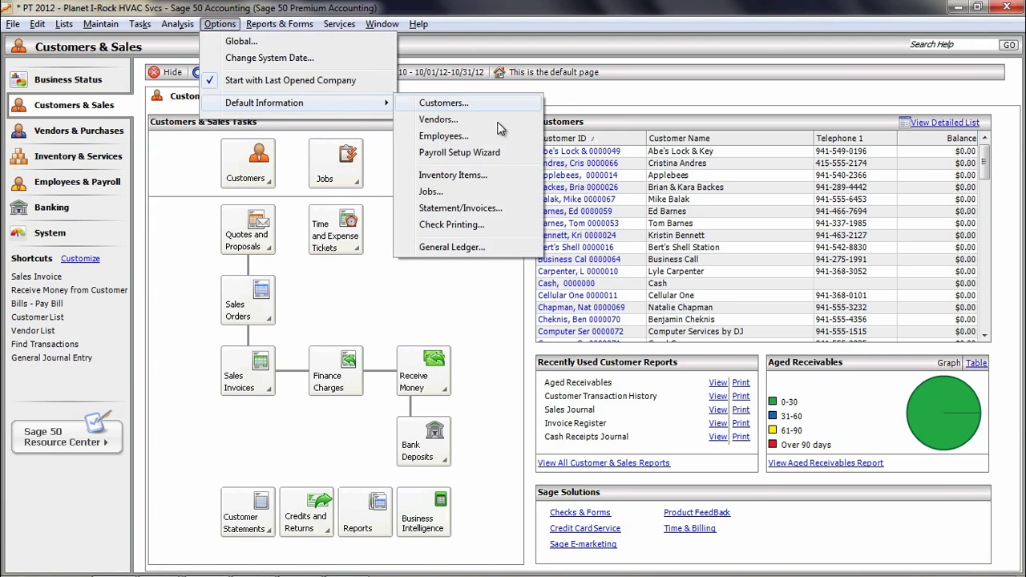
left_click(502, 176)
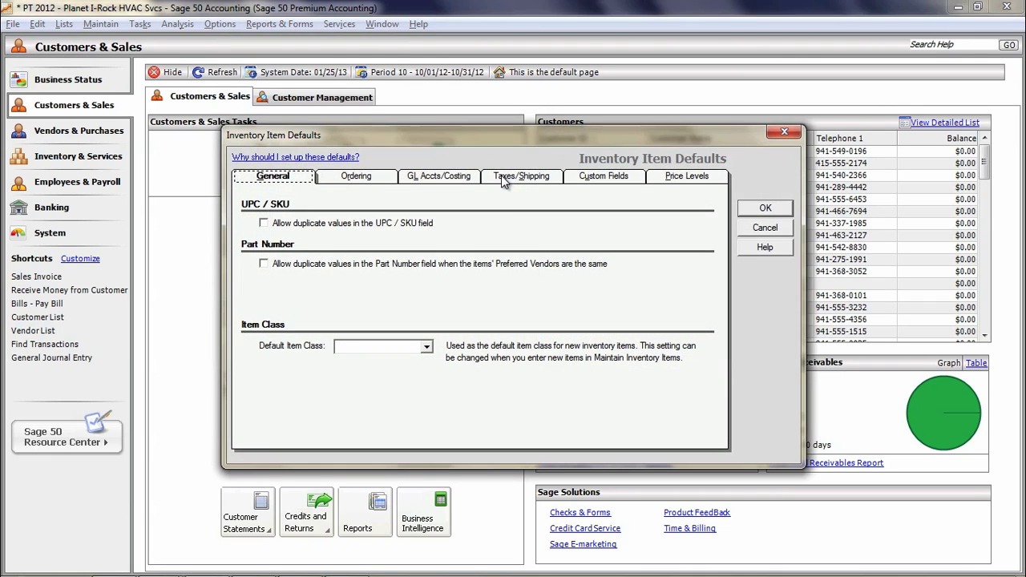
left_click(452, 176)
left_click(365, 260)
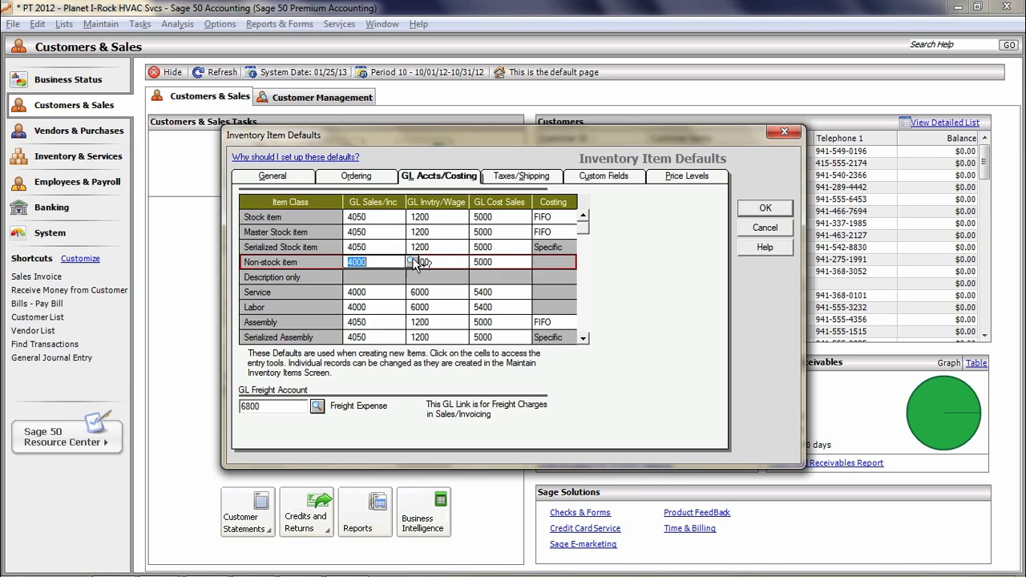
left_click(451, 260)
left_click(513, 261)
left_click(514, 261)
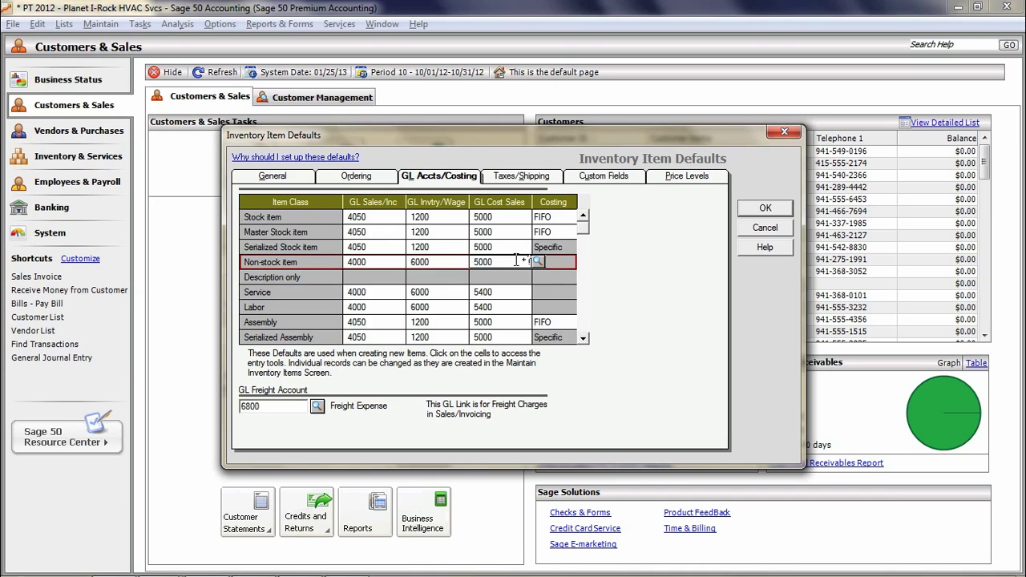
left_click(765, 209)
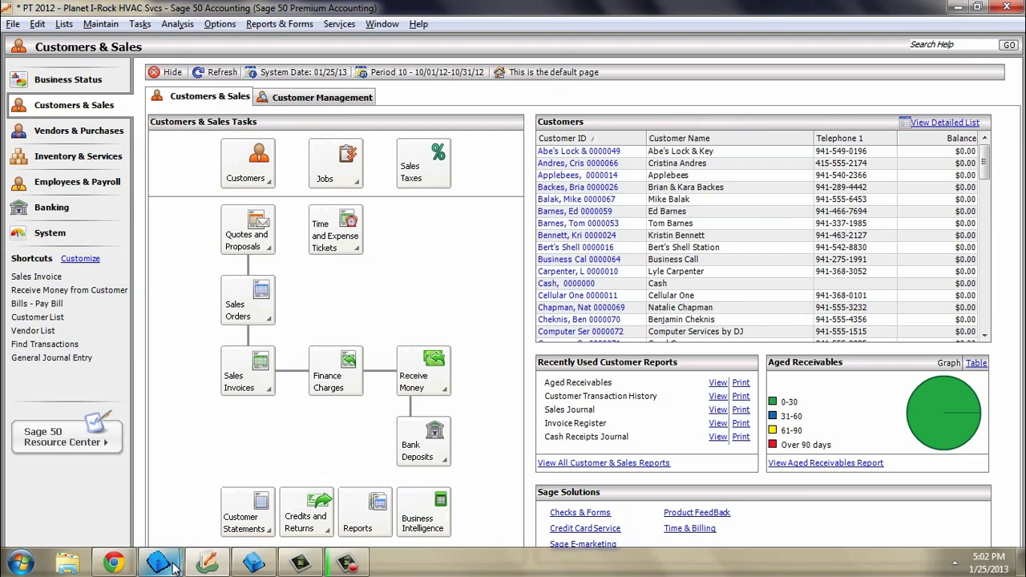
Bring ESC's Peachtree Wizard back to the front and advance to Match Chart of Accounts
mouse_move(169, 569)
left_click(227, 517)
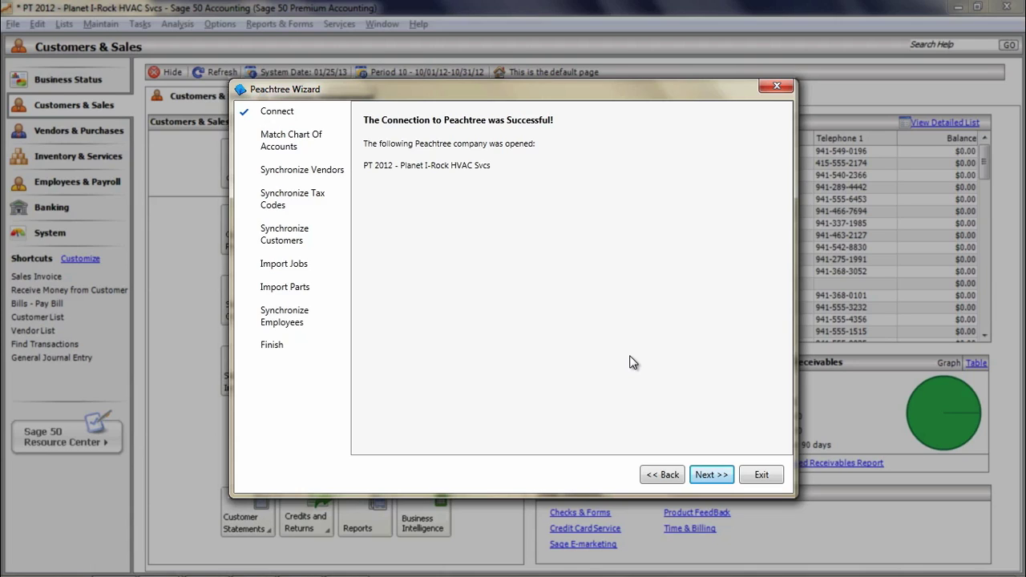
left_click(707, 474)
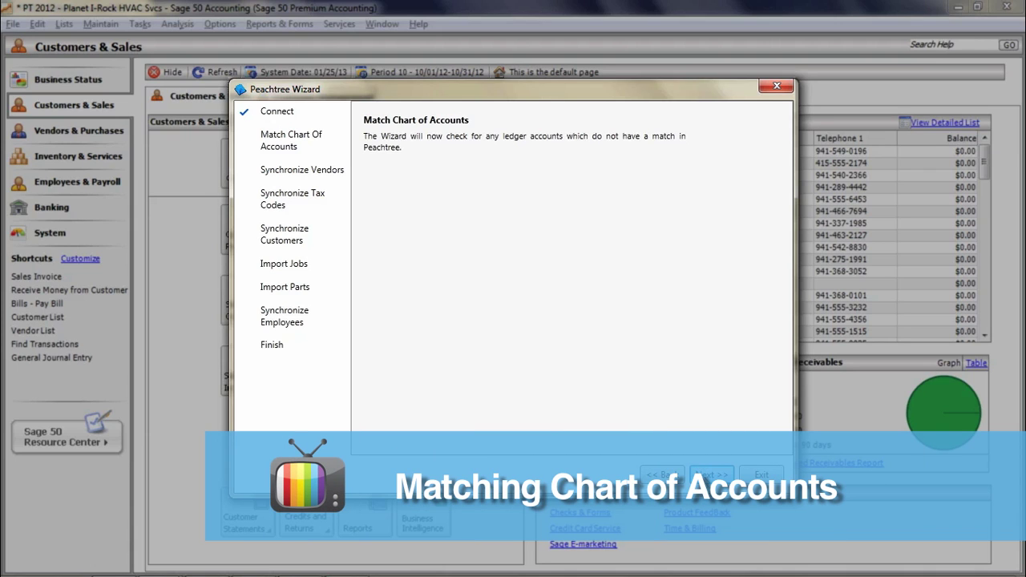
Run the ledger check to list unmatched accounts, including ESC's 402000 COGS - Material
left_click(703, 476)
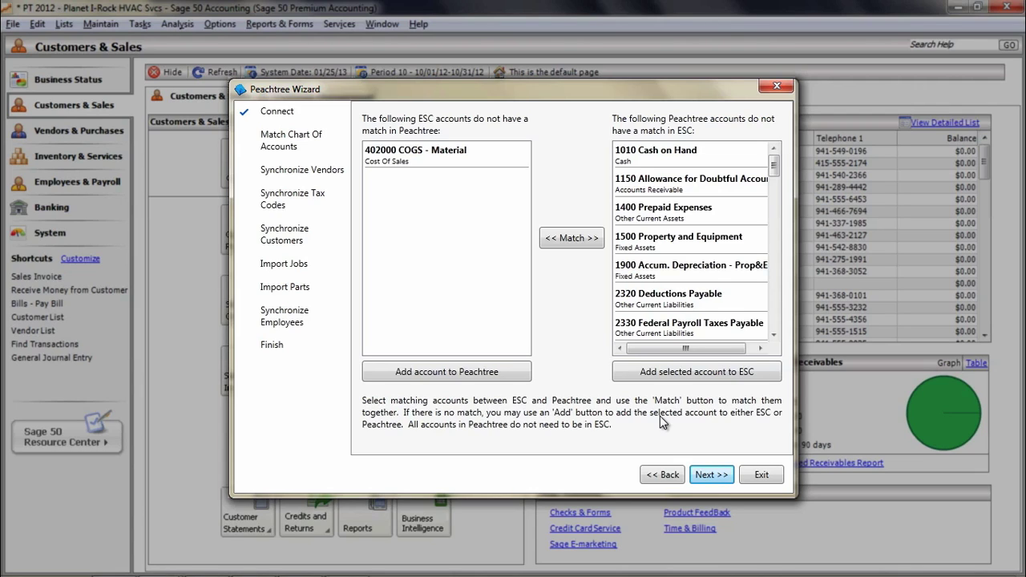
Add the ESC account 402000 COGS - Material to Peachtree
left_click(404, 146)
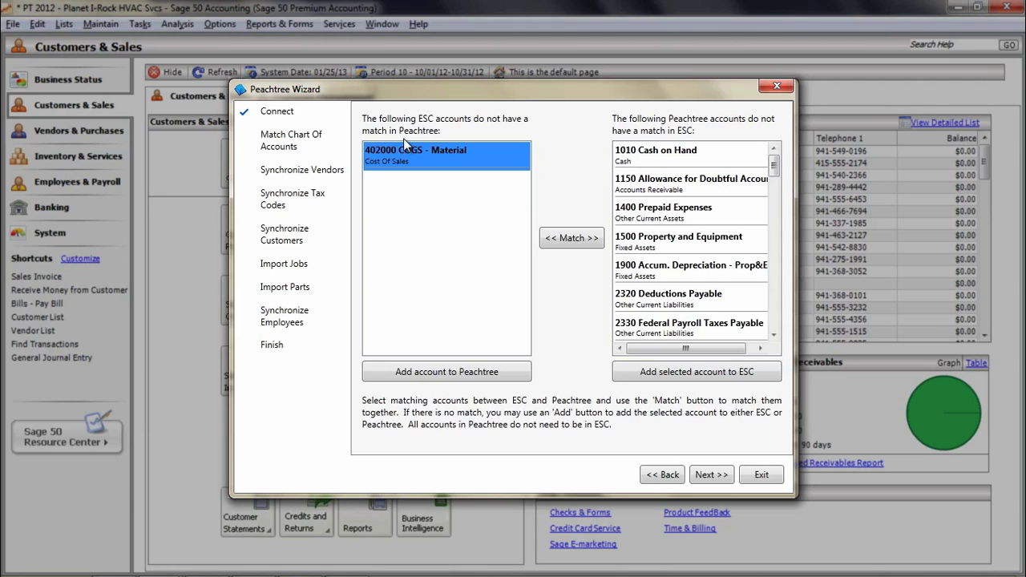
left_click(458, 368)
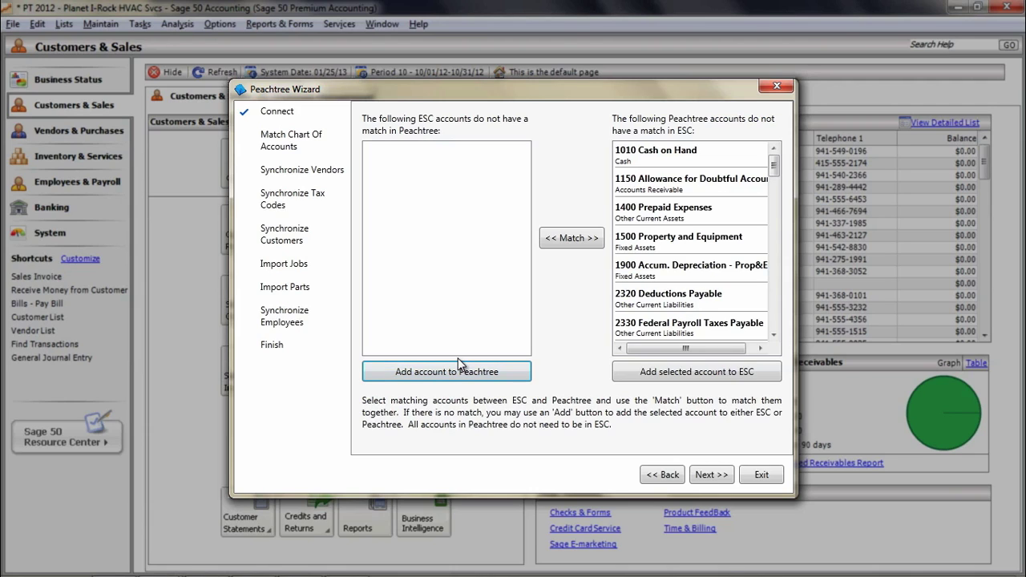
Analyze vendors, export all unmatched ESC vendors to Peachtree, and advance to Match Tax Codes
left_click(709, 474)
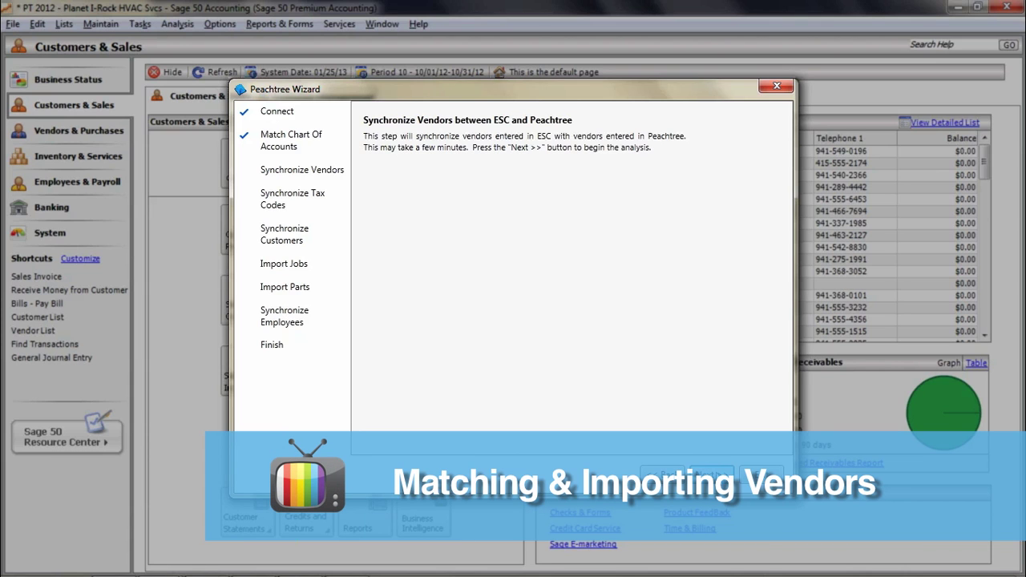
left_click(714, 473)
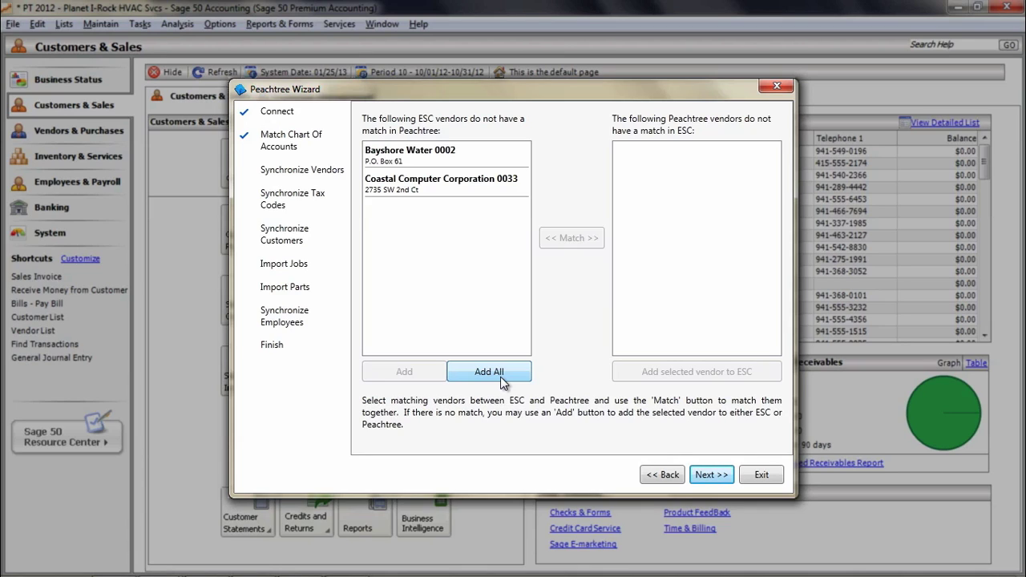
left_click(491, 371)
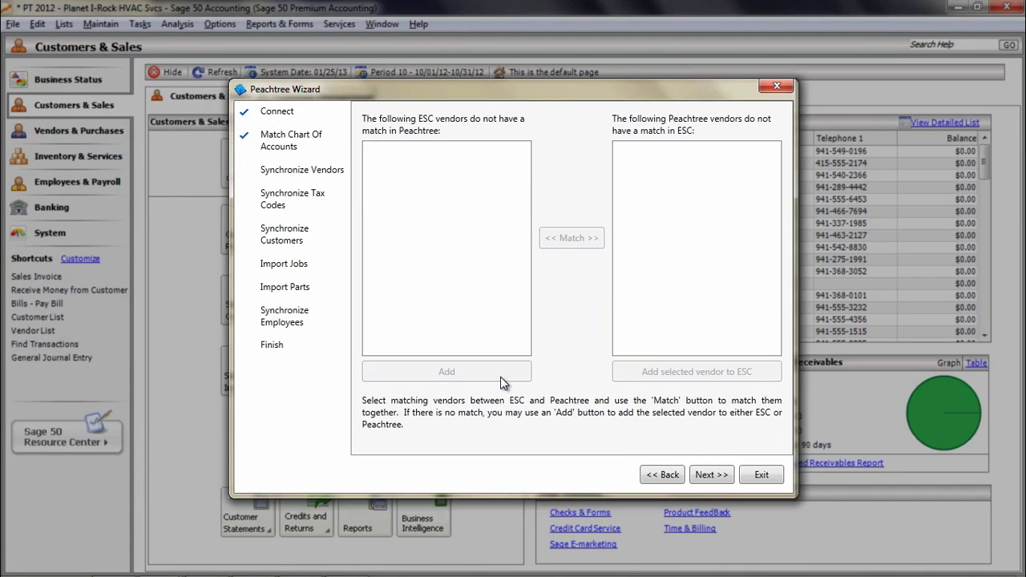
left_click(709, 476)
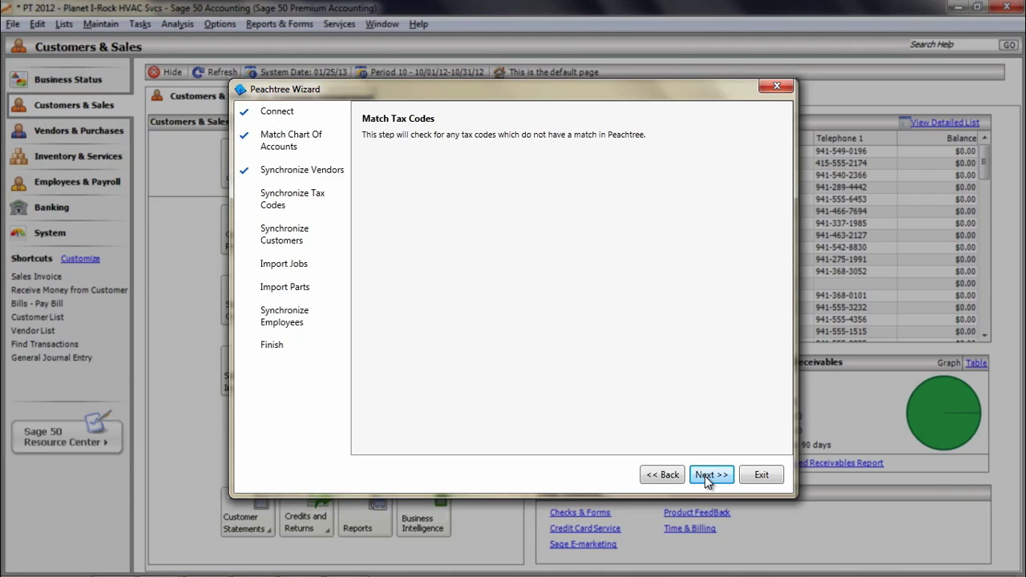
Import Peachtree's FL tax code into ESC as 'FL Item' on account 2310 Sales Tax Payable
left_click(705, 476)
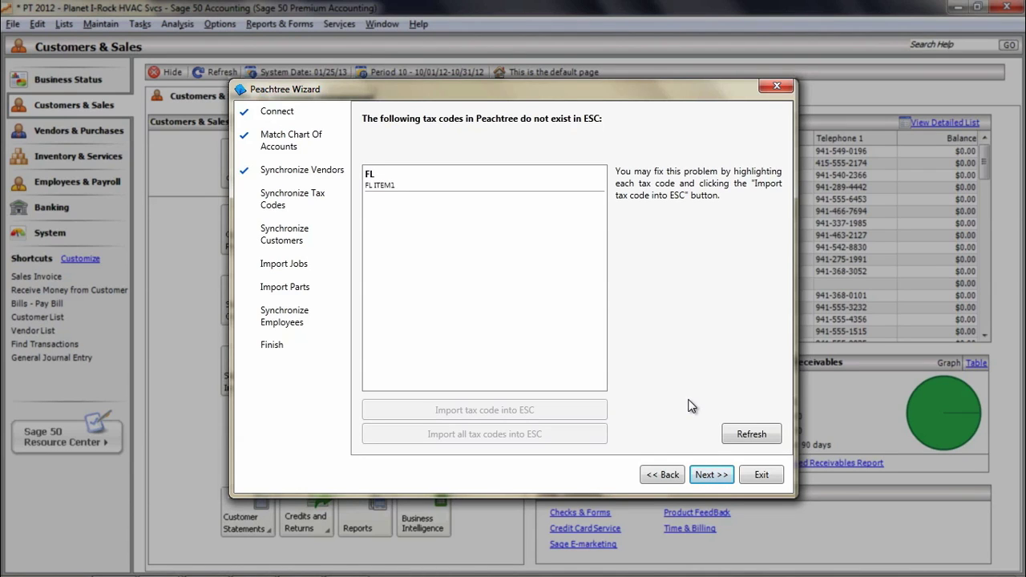
left_click(402, 185)
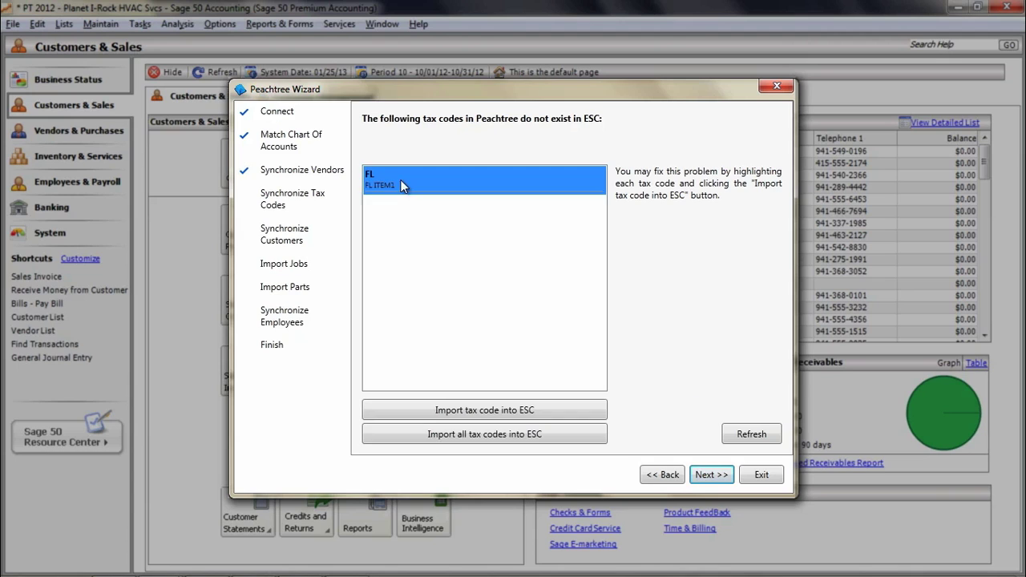
left_click(466, 416)
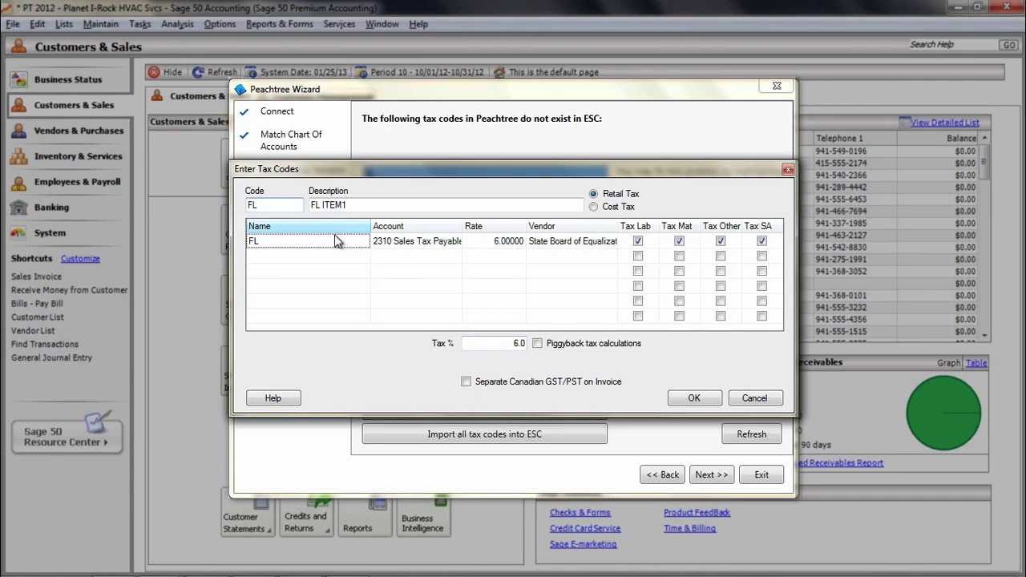
left_click(335, 240)
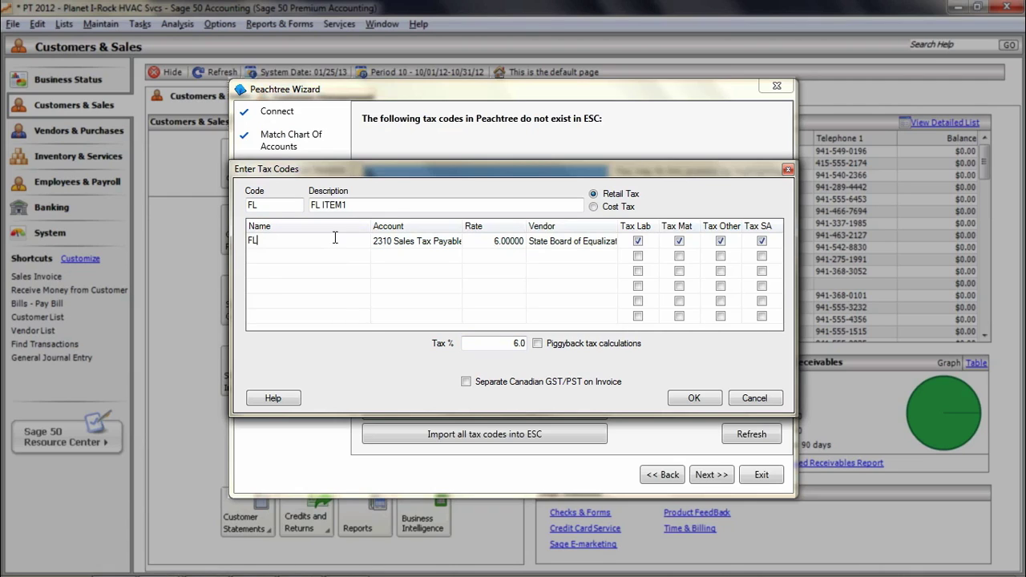
type("Item")
key("Tab")
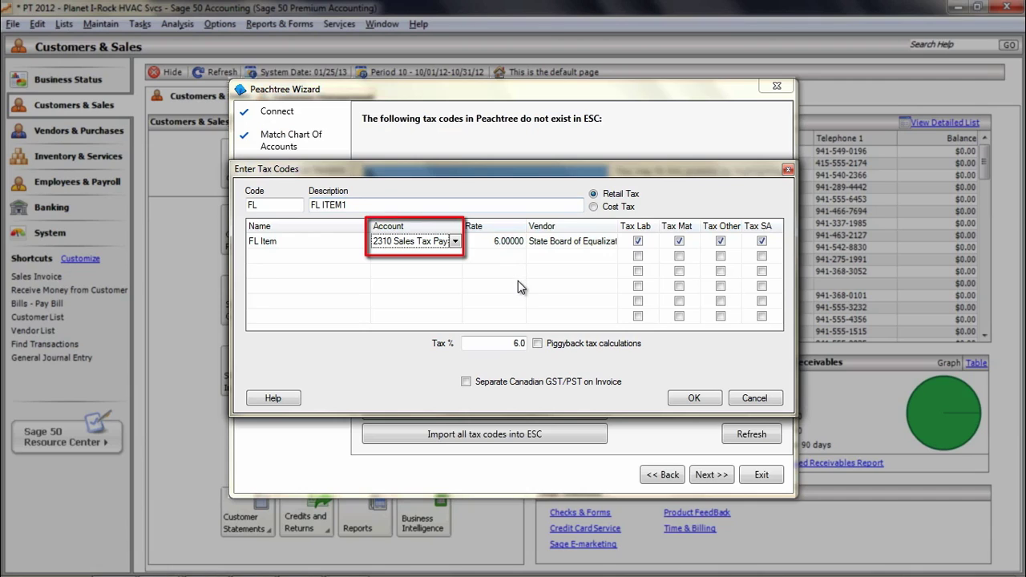
key("Tab")
key("Tab")
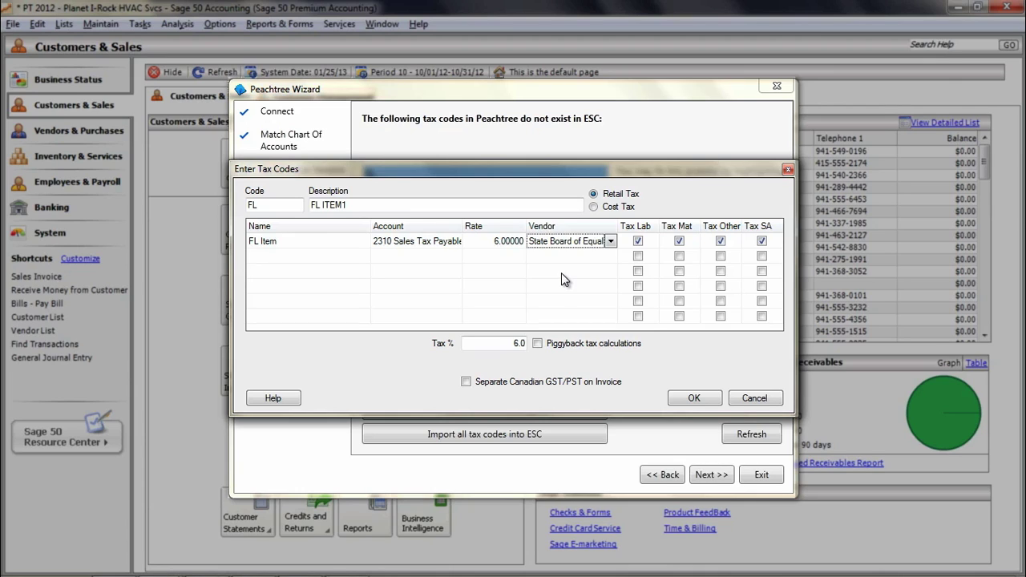
left_click(687, 396)
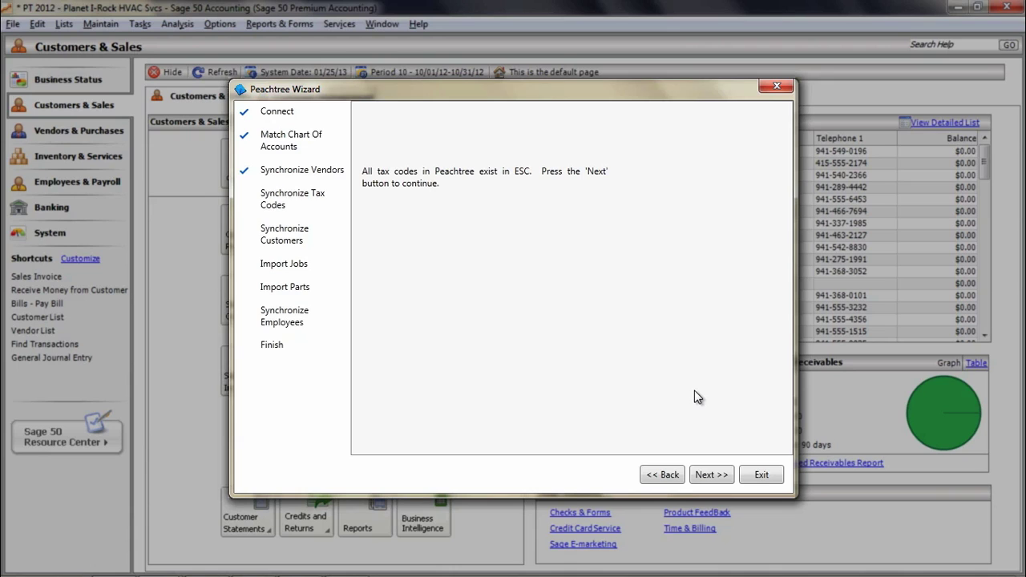
Analyze customers and use Add All to export both unmatched ESC customers to Peachtree
left_click(705, 475)
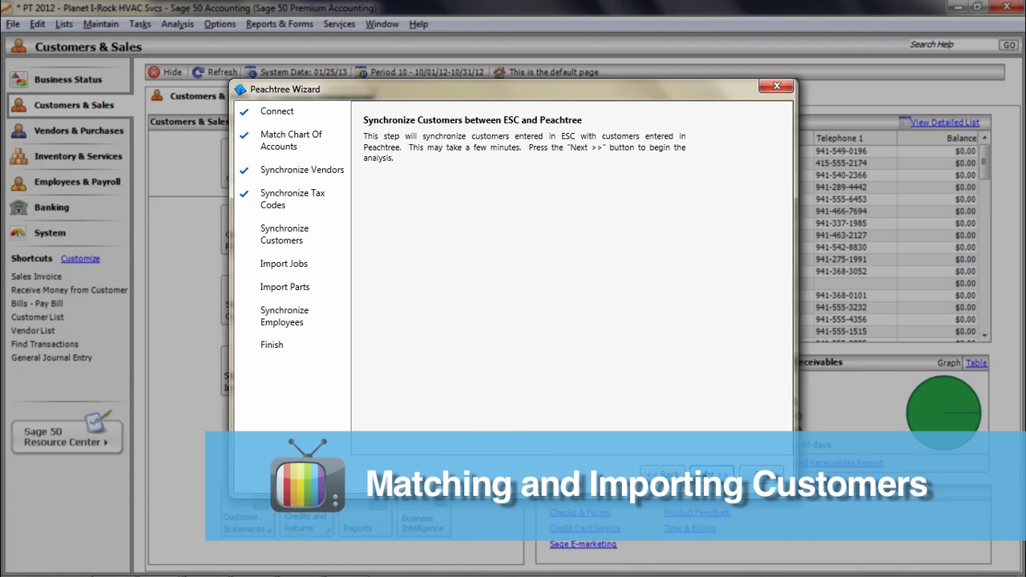
left_click(705, 475)
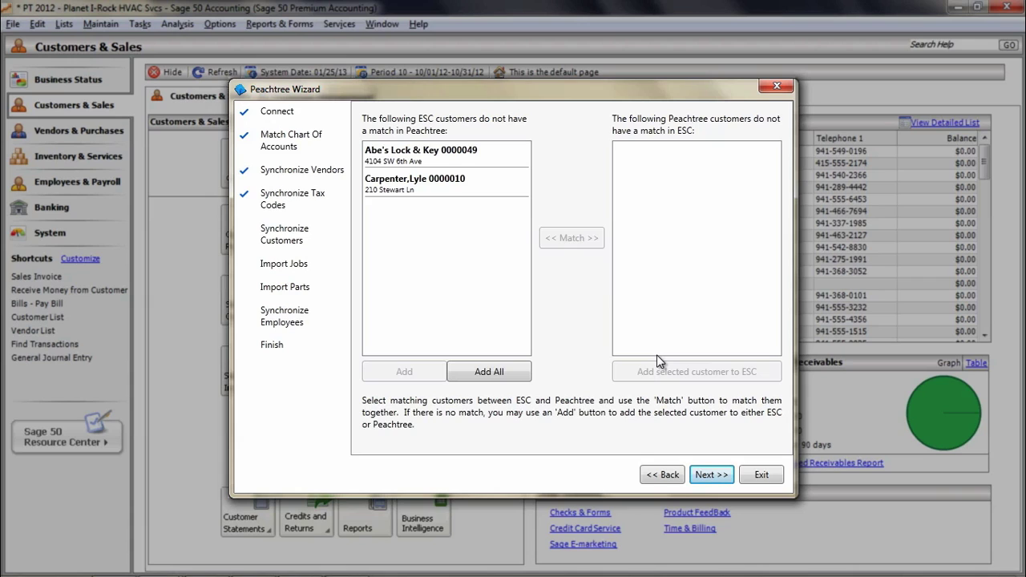
left_click(477, 373)
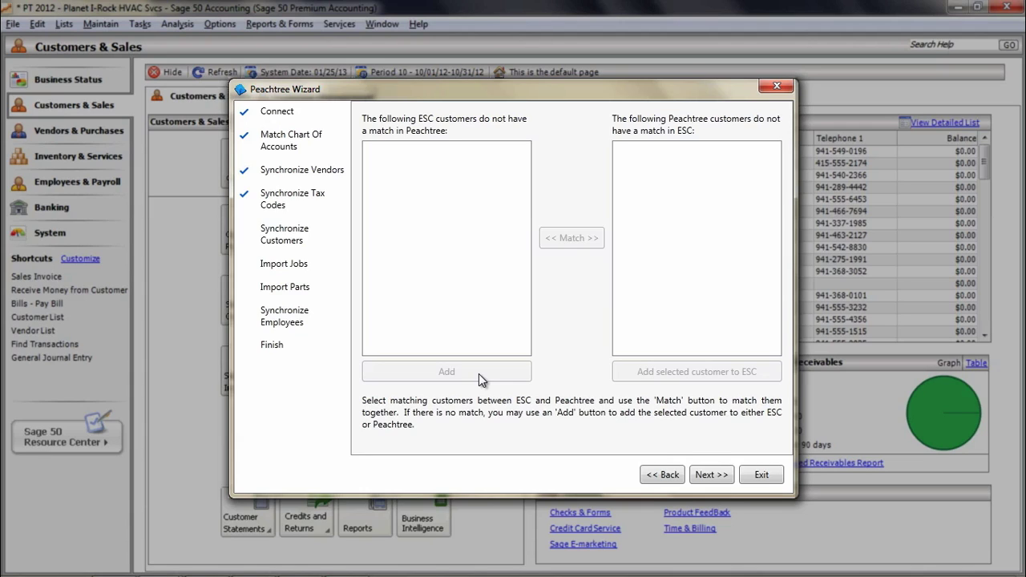
Close out customer matching and advance the Peachtree Wizard to Import Jobs
left_click(711, 474)
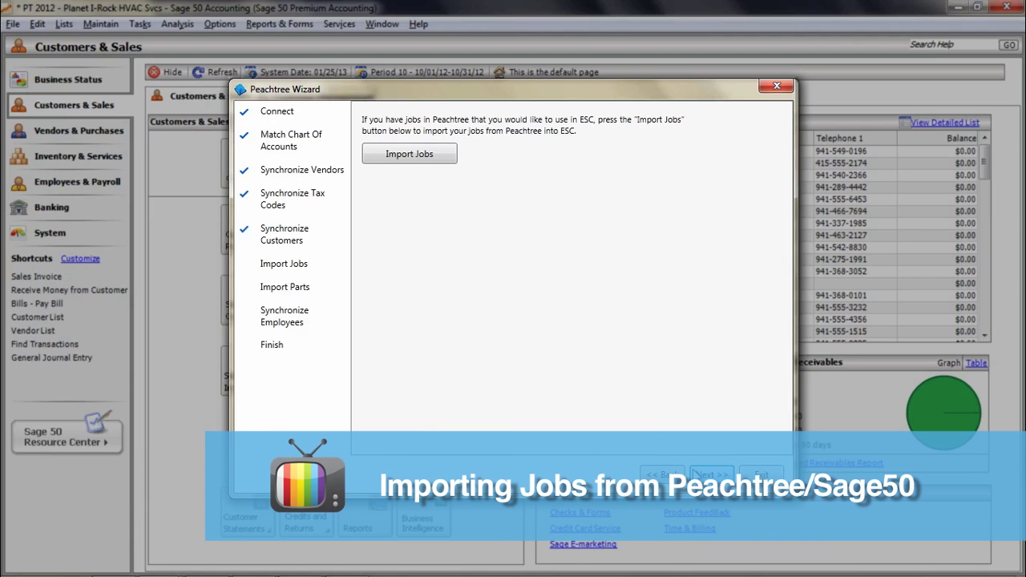
Finish the Import Jobs page and advance the Peachtree Wizard to Import Parts
left_click(695, 475)
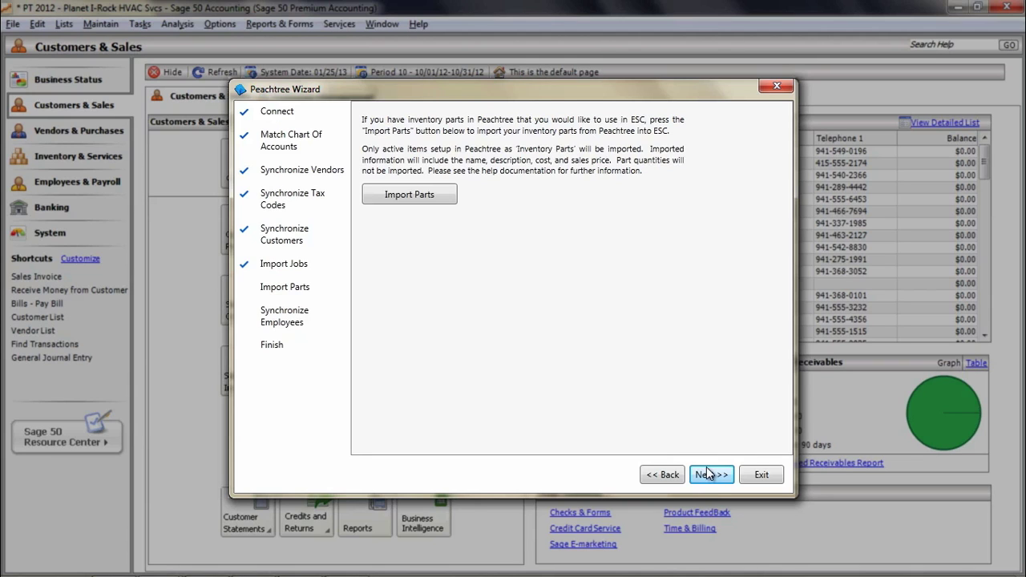
Run the employee matching analysis and add both unmatched ESC employees to Peachtree with Add All
left_click(710, 477)
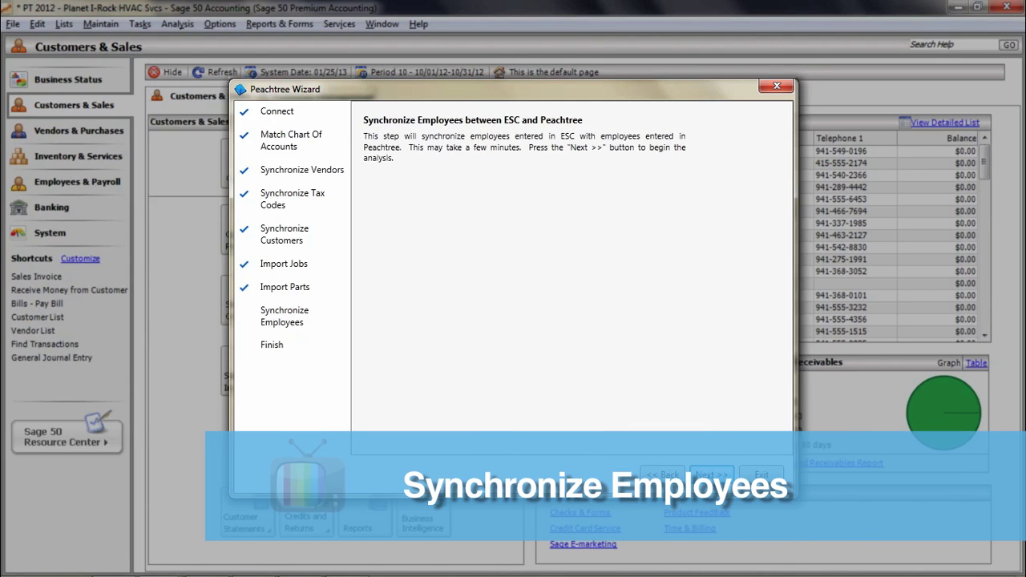
left_click(714, 476)
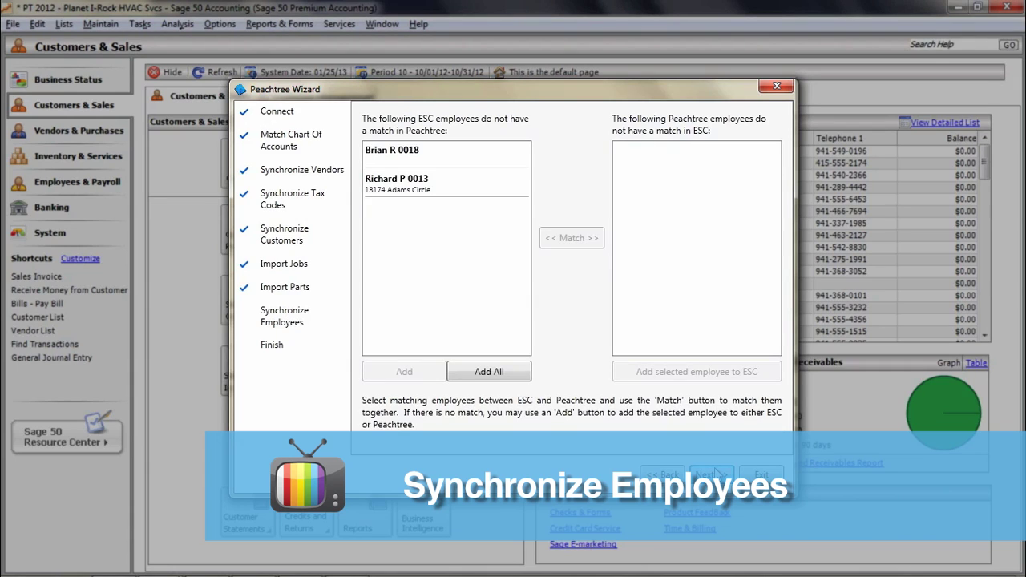
left_click(442, 157)
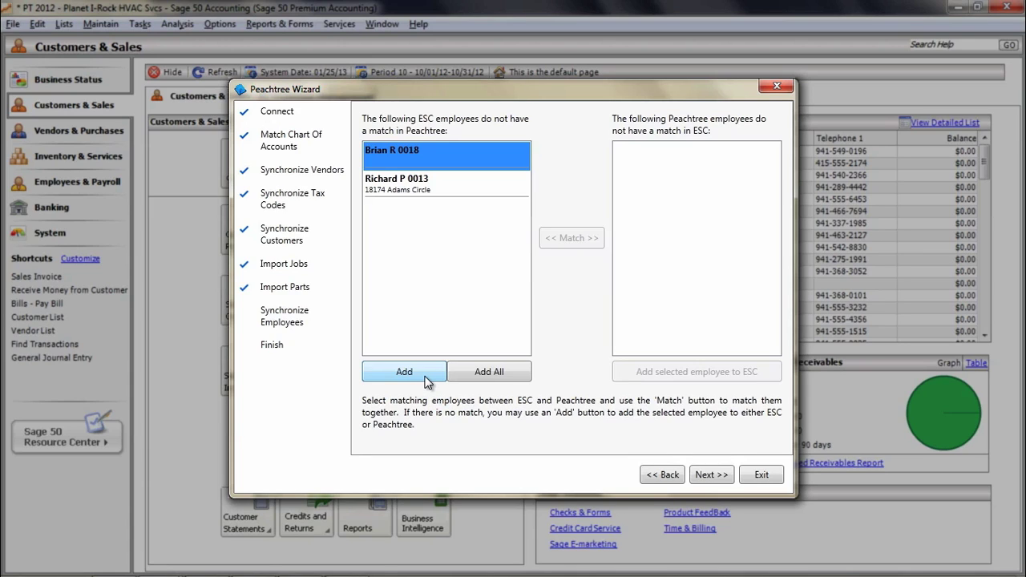
left_click(478, 371)
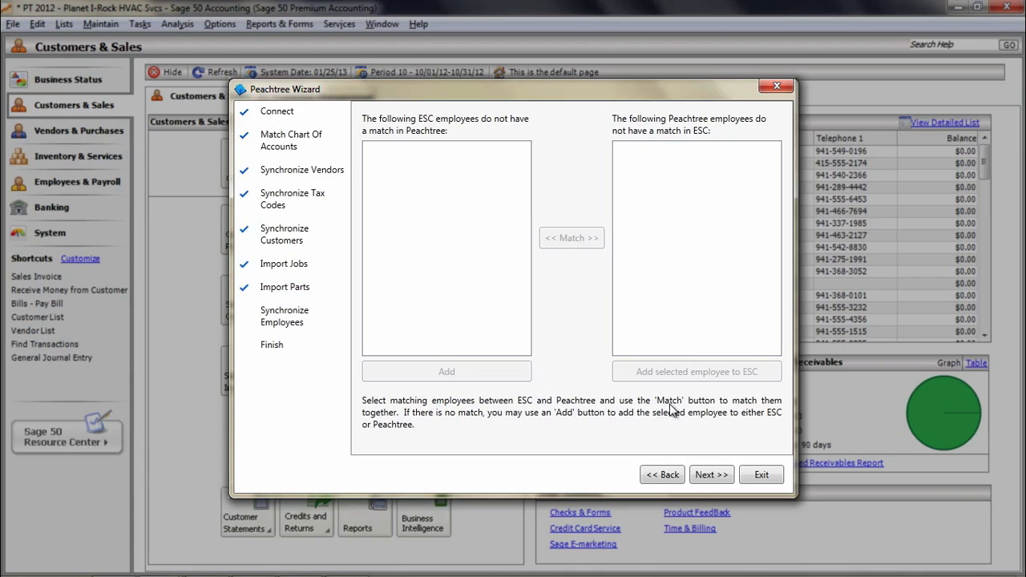
Advance to the pay types page with Hourly pay as the hourly type and Salary pay as the salary type
left_click(720, 478)
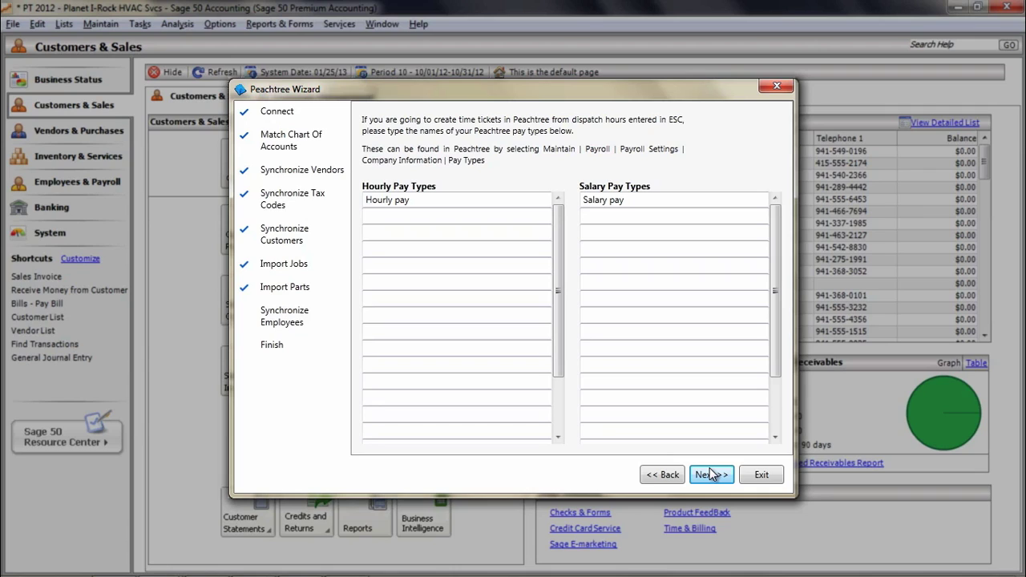
Advance past the pay types to the Congratulations page confirming Peachtree setup is complete
left_click(709, 473)
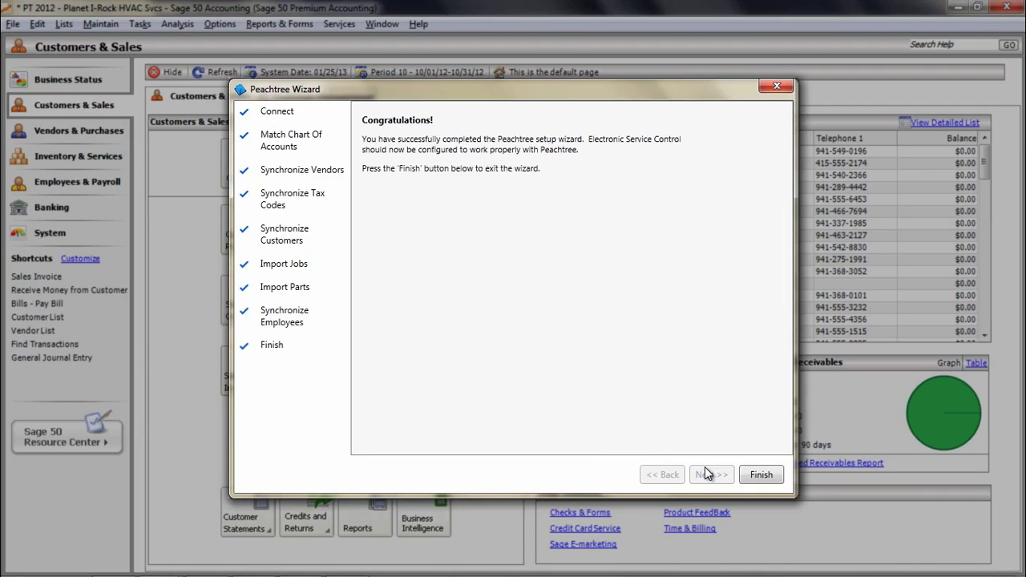